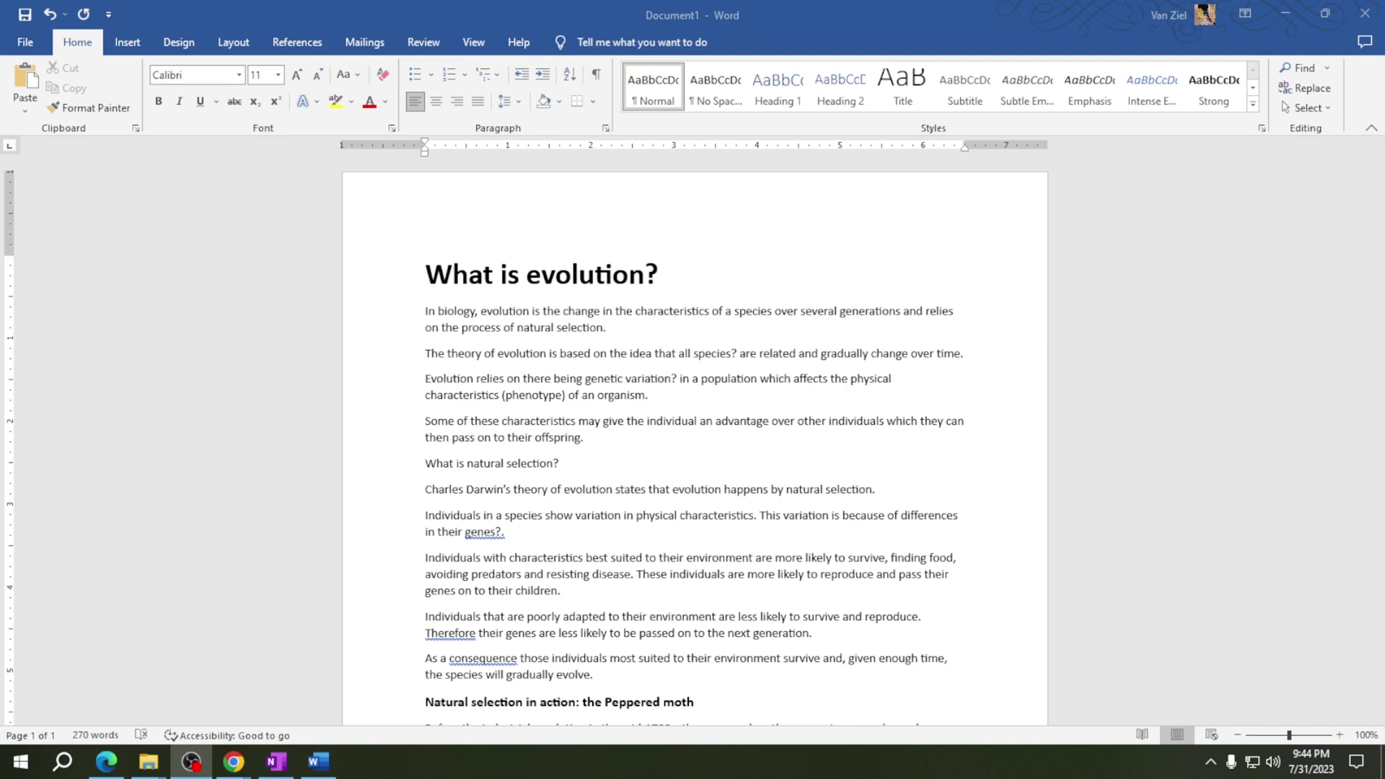
# Bring the Word window with the 'What is evolution?' essay to the front
pyautogui.hotkey('alt', 'Tab')
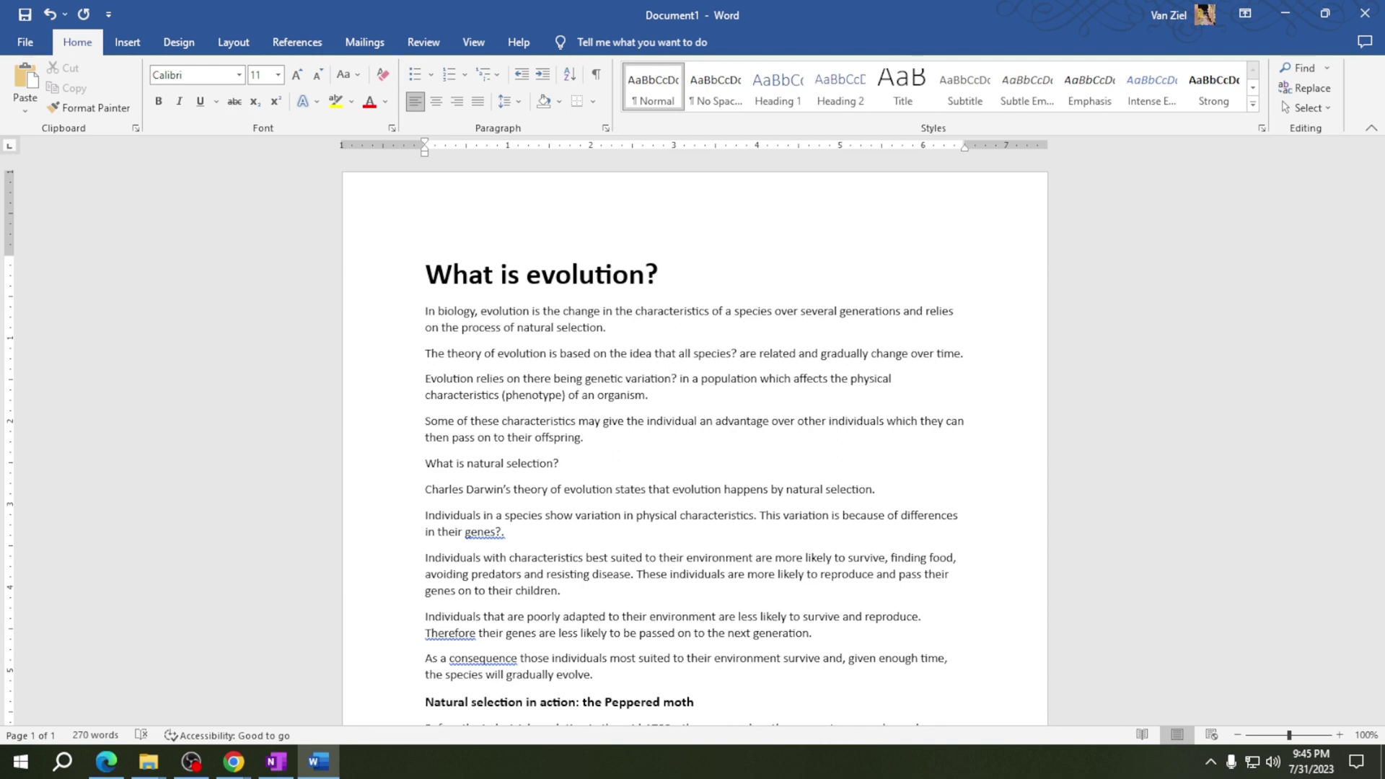
# Go to the Save As page from the File backstage view
pyautogui.click(25, 41)
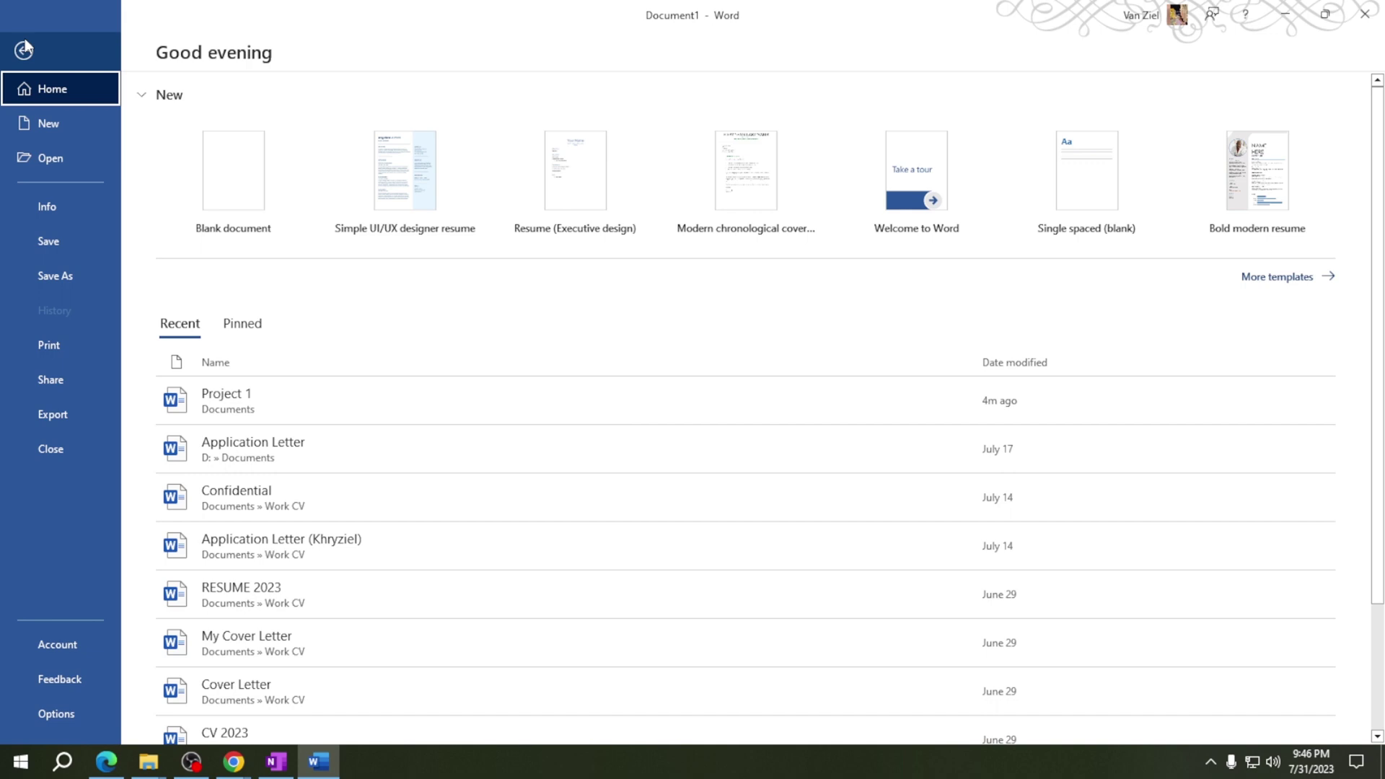
pyautogui.click(54, 276)
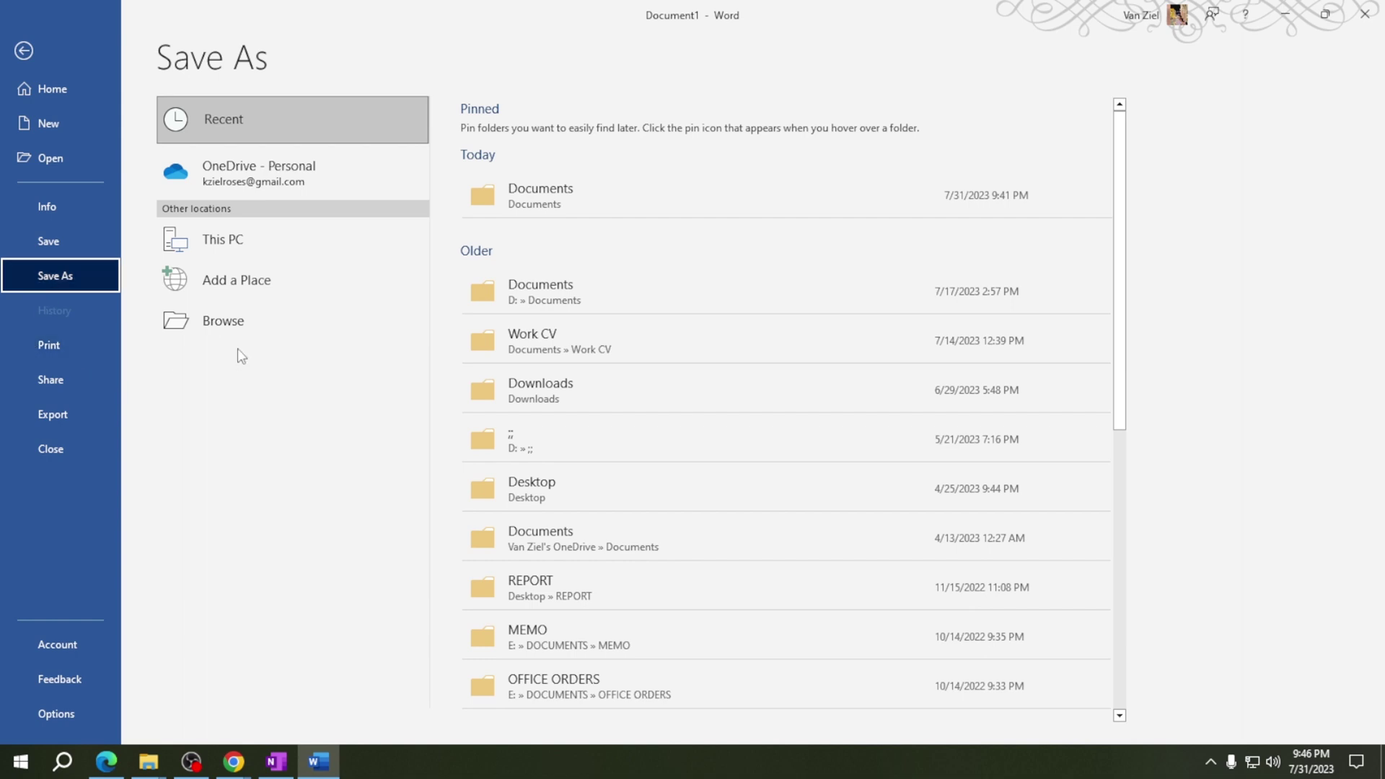
# Target This PC's Documents folder and select the file name box for 'Project 1'
pyautogui.click(237, 326)
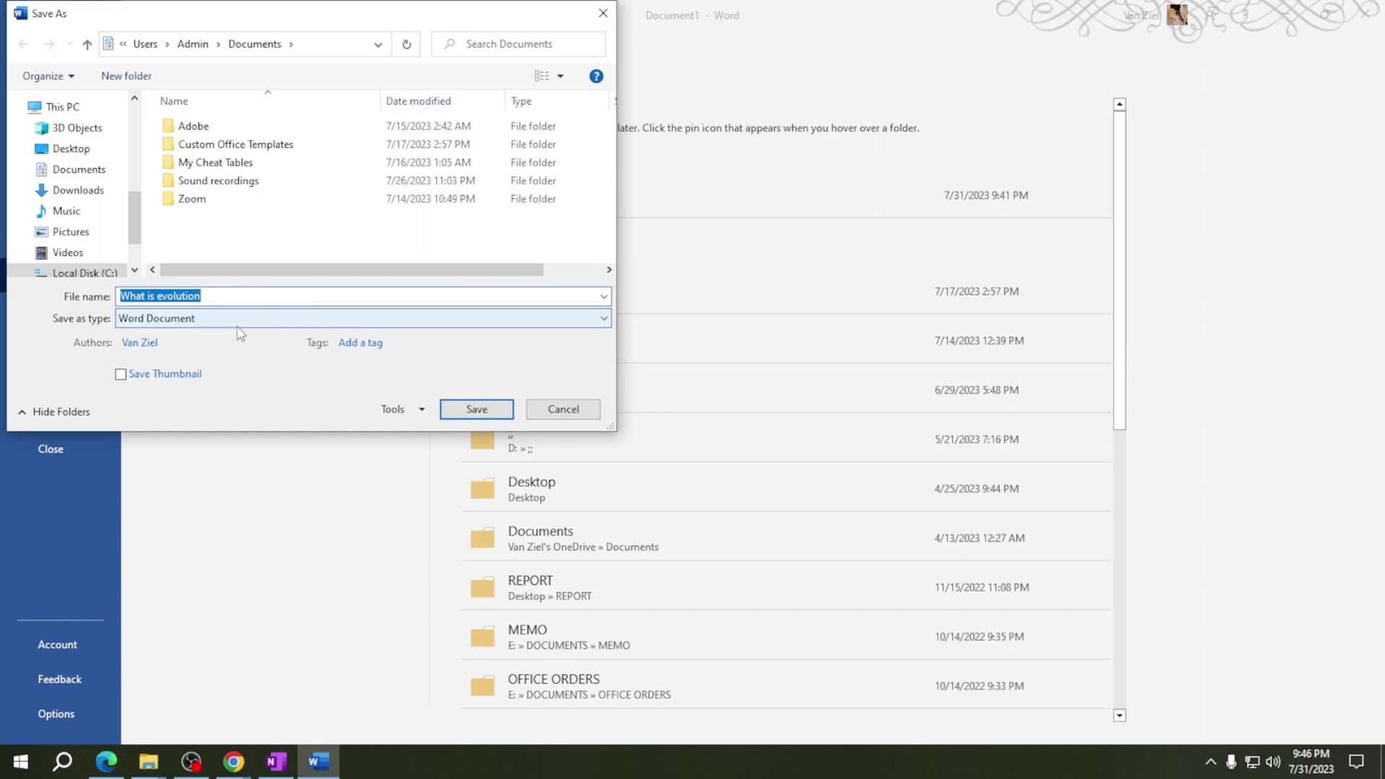
pyautogui.click(89, 177)
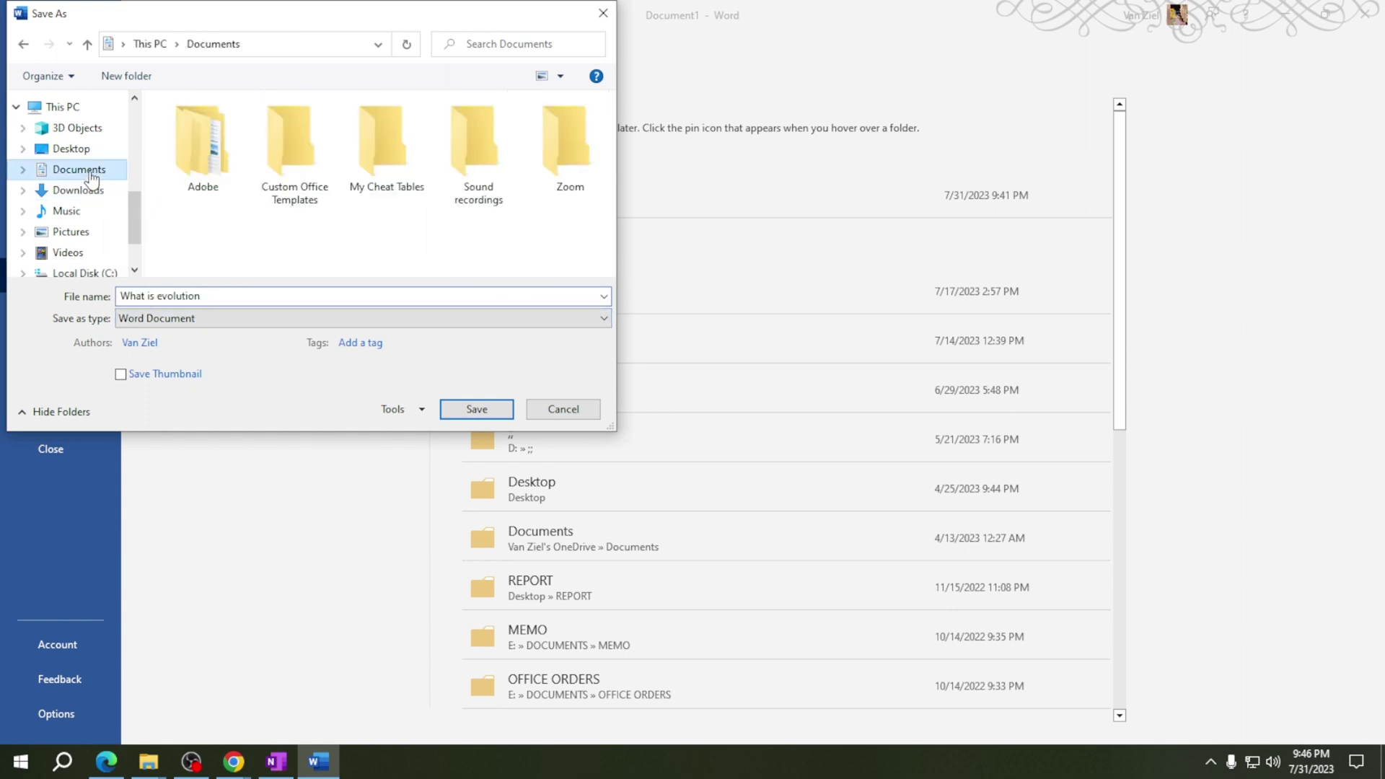
pyautogui.click(209, 298)
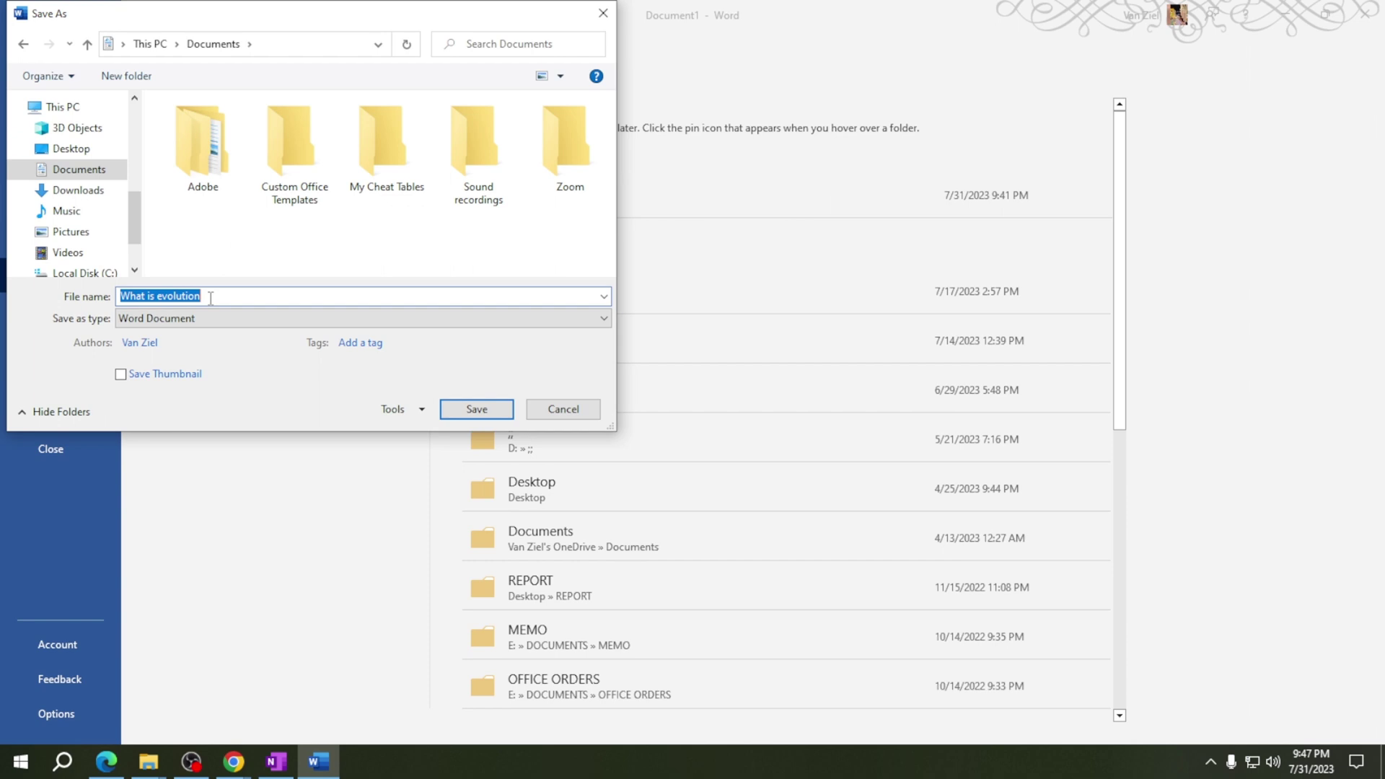
pyautogui.write('Project 1')
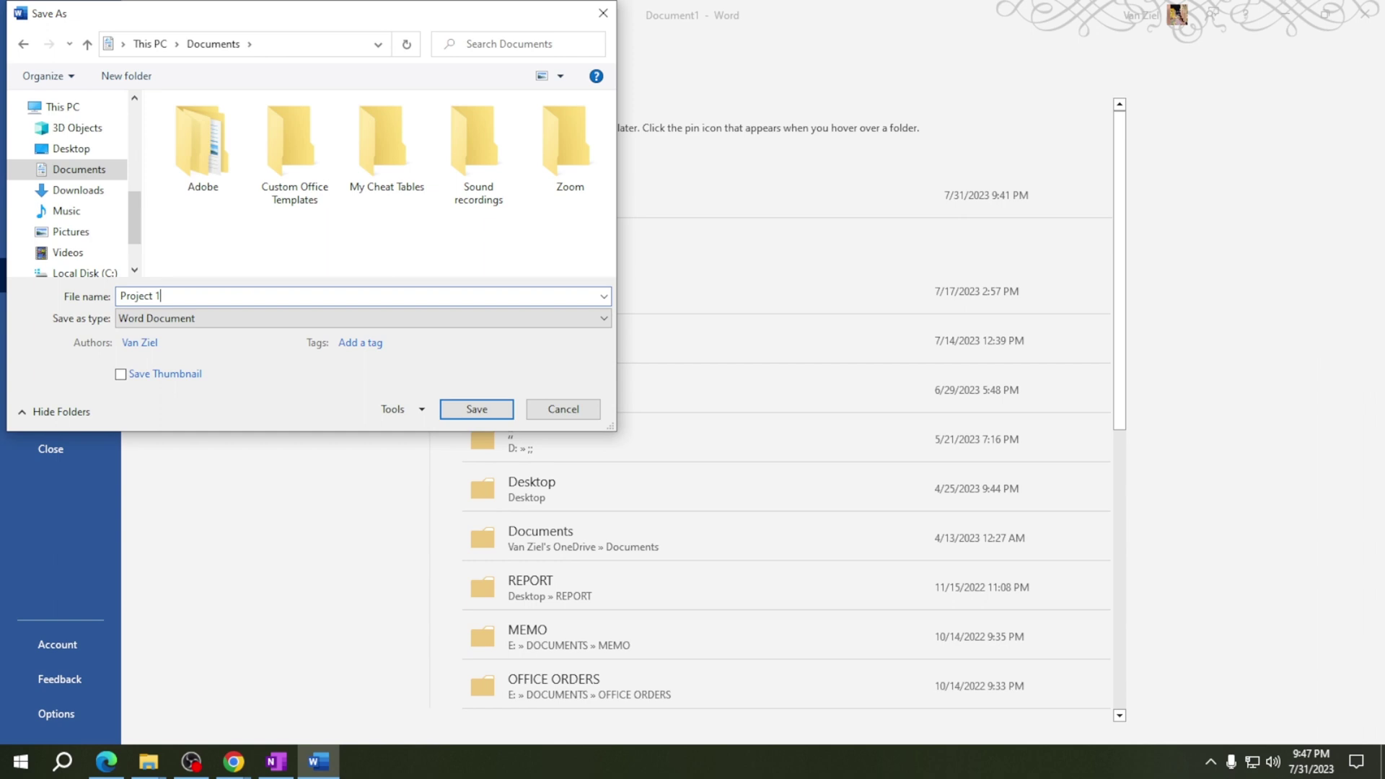
# Save the essay as 'Project 1' in Documents, then switch to Chrome
pyautogui.click(476, 410)
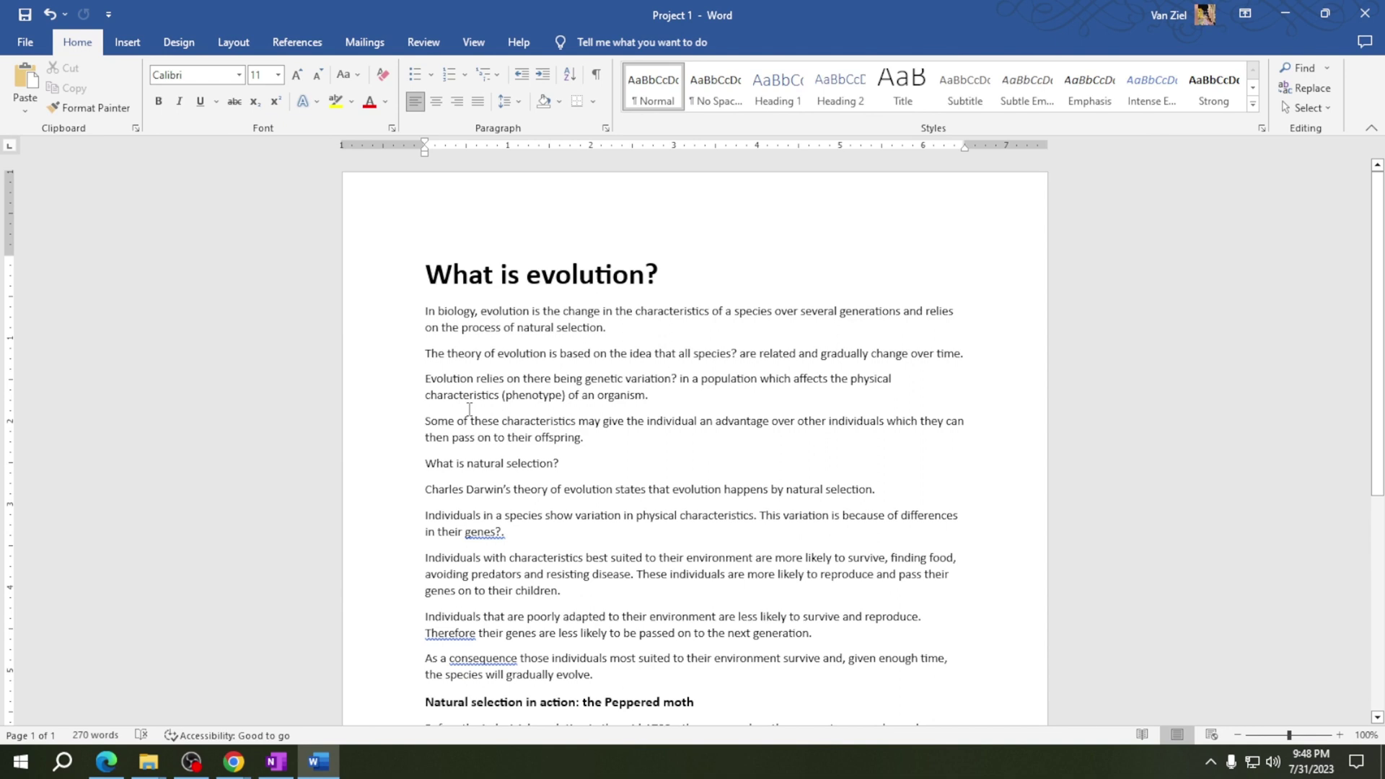
pyautogui.click(233, 761)
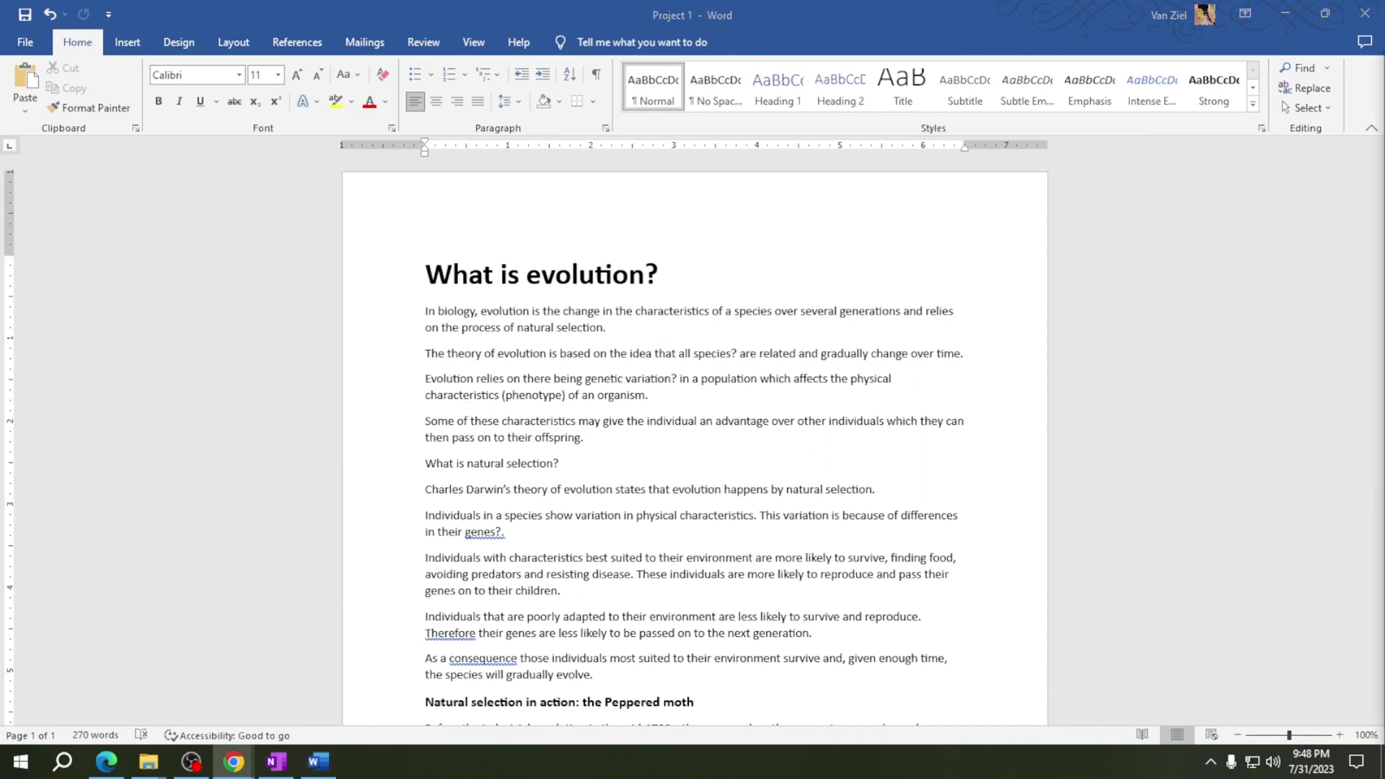